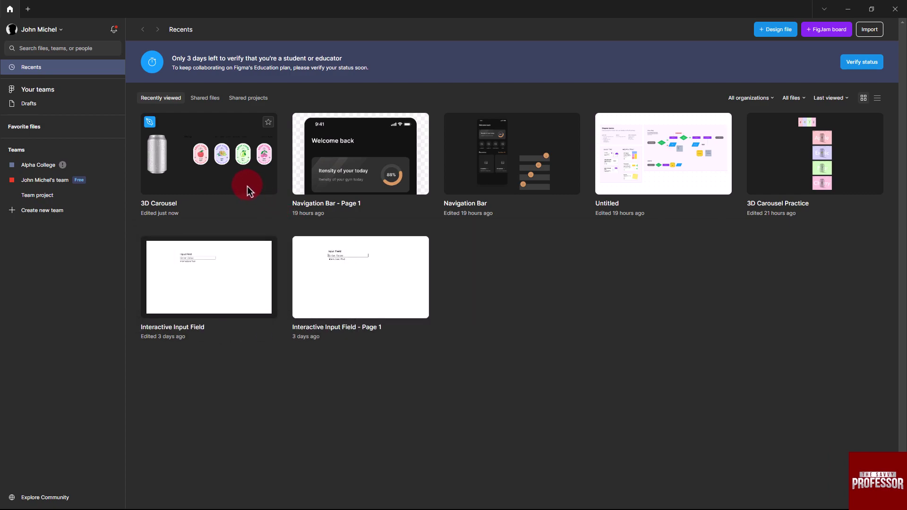
Open the 3D Carousel file from Recents and select the Can Mockup.
{"action": "double_click", "coordinate": [248, 186]}
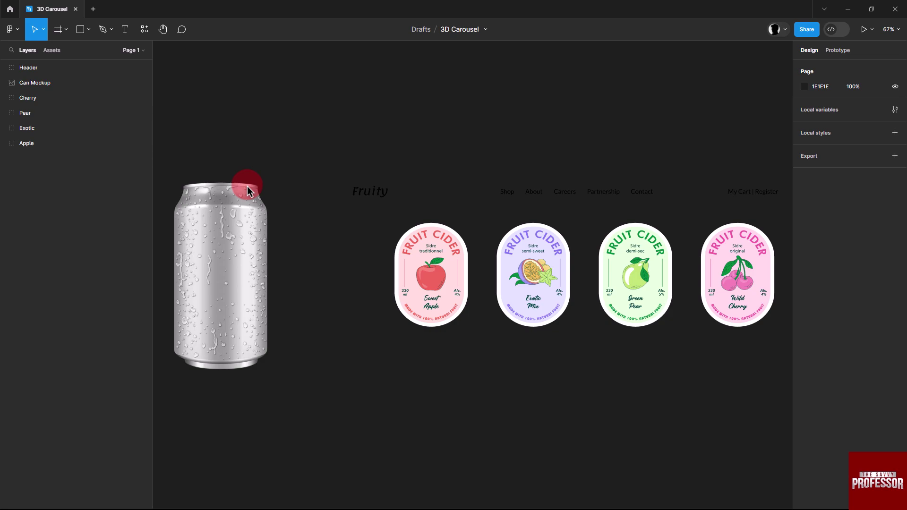
{"action": "scroll", "coordinate": [248, 189], "scroll_direction": "down", "scroll_amount": 5}
{"action": "left_click", "coordinate": [230, 242]}
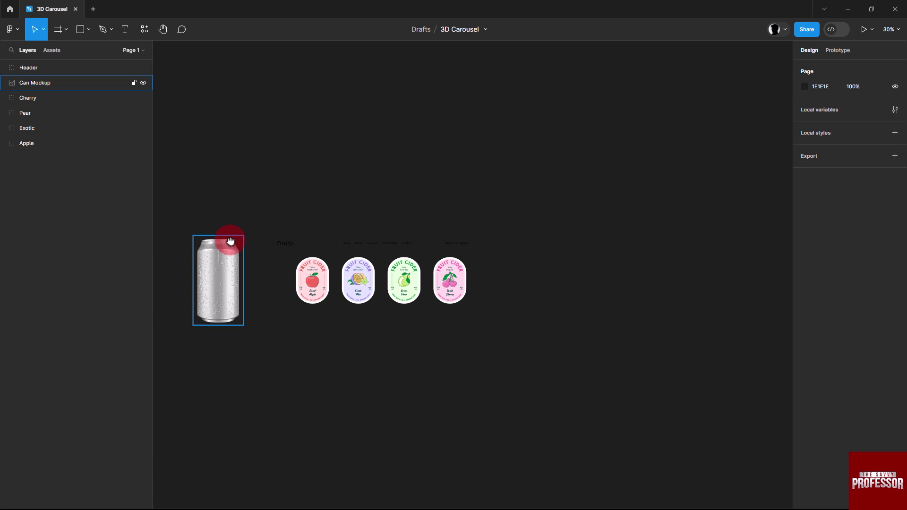
Make a 1440×1024 Desktop frame holding the header and centred can, then select the four labels.
{"action": "key", "text": "f"}
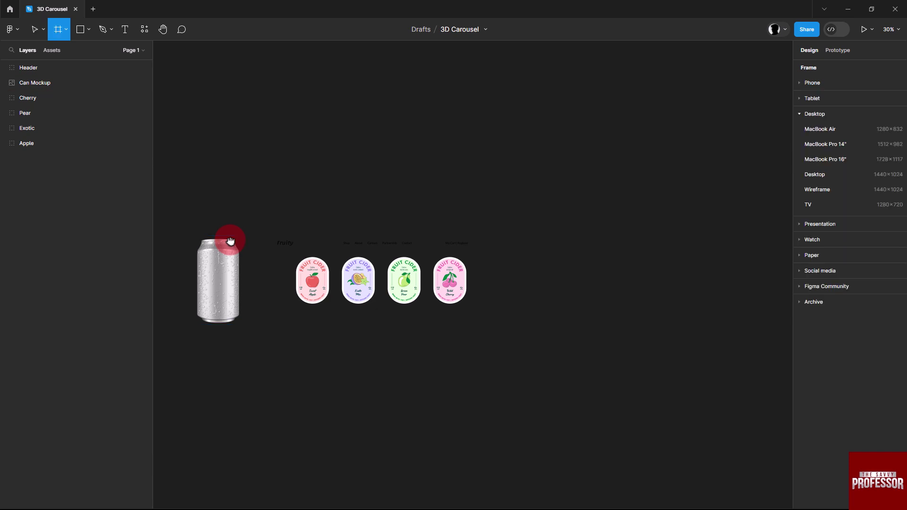
{"action": "left_click", "coordinate": [839, 175]}
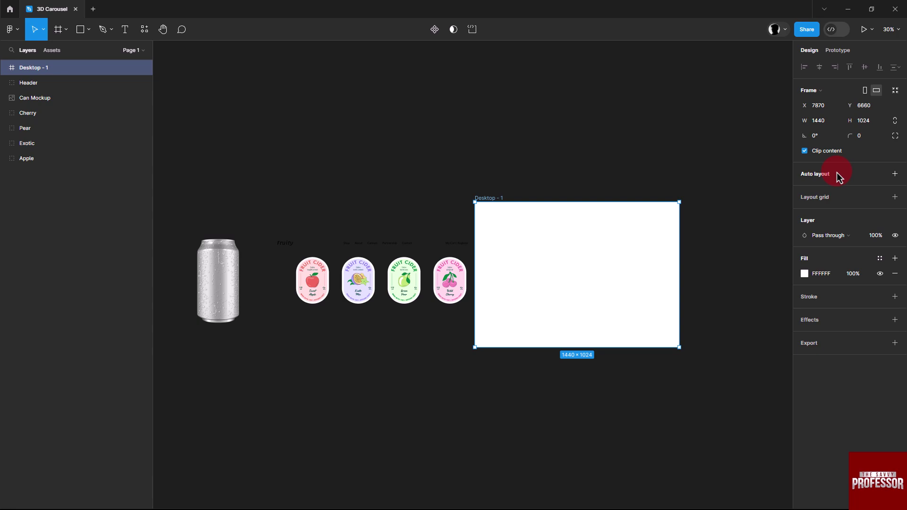
{"action": "left_click_drag", "start_coordinate": [382, 243], "coordinate": [588, 209]}
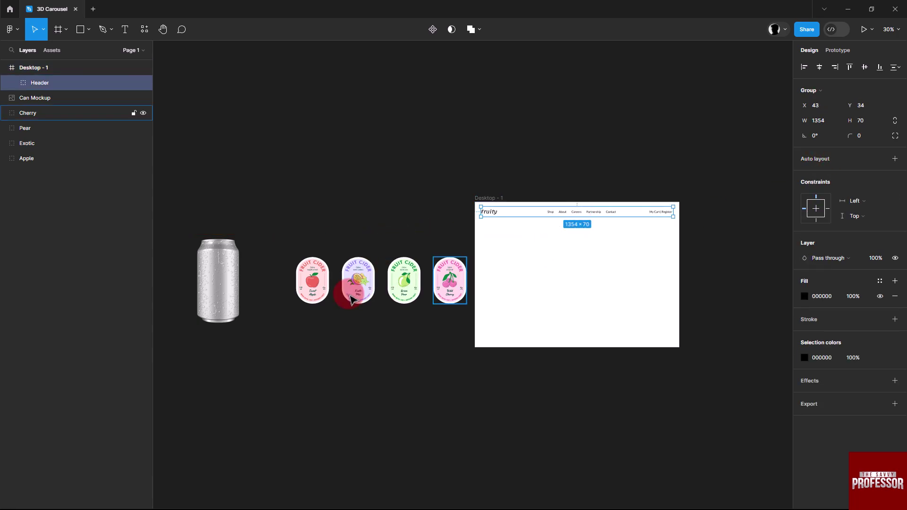
{"action": "left_click_drag", "start_coordinate": [227, 287], "coordinate": [598, 283]}
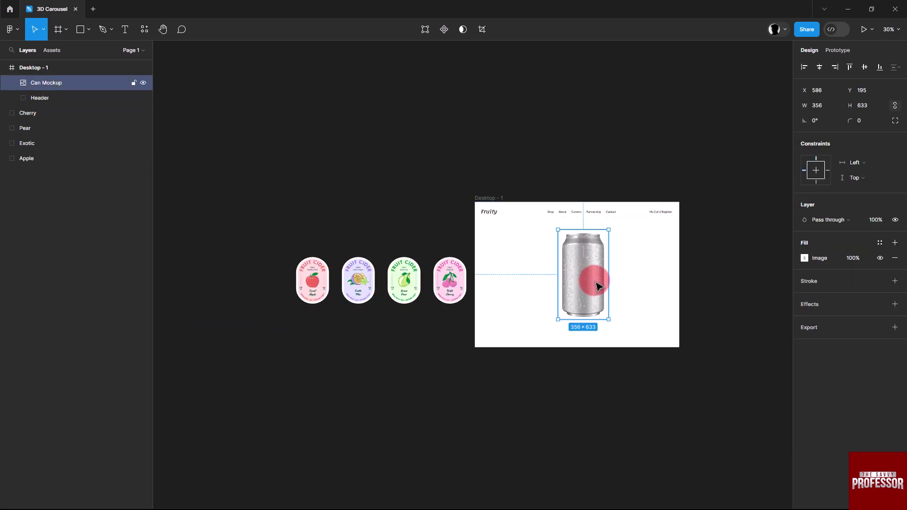
{"action": "scroll", "coordinate": [599, 285], "scroll_direction": "up", "scroll_amount": 1}
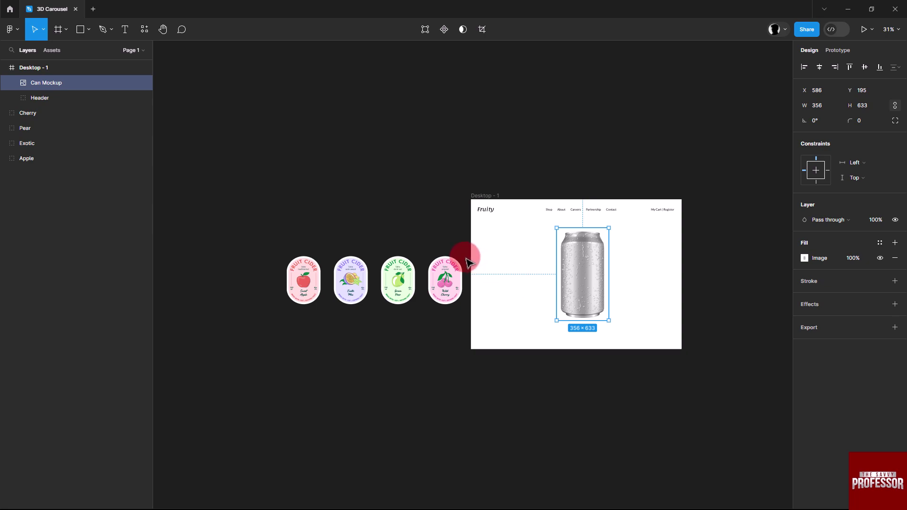
{"action": "left_click_drag", "start_coordinate": [466, 259], "coordinate": [236, 299]}
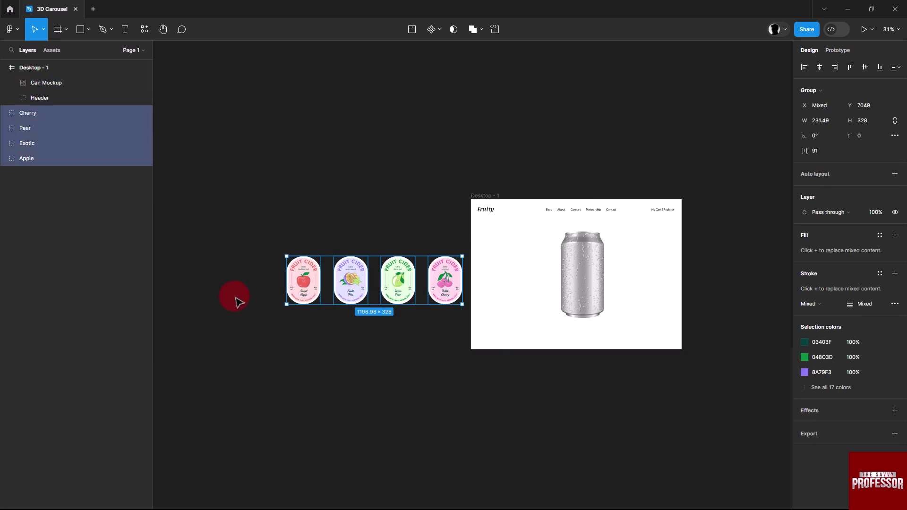
Wrap the four fruit labels in Frame 3 and resize it to about 1285×614.
{"action": "key", "text": "ctrl+alt+g"}
{"action": "key", "text": "shift+2"}
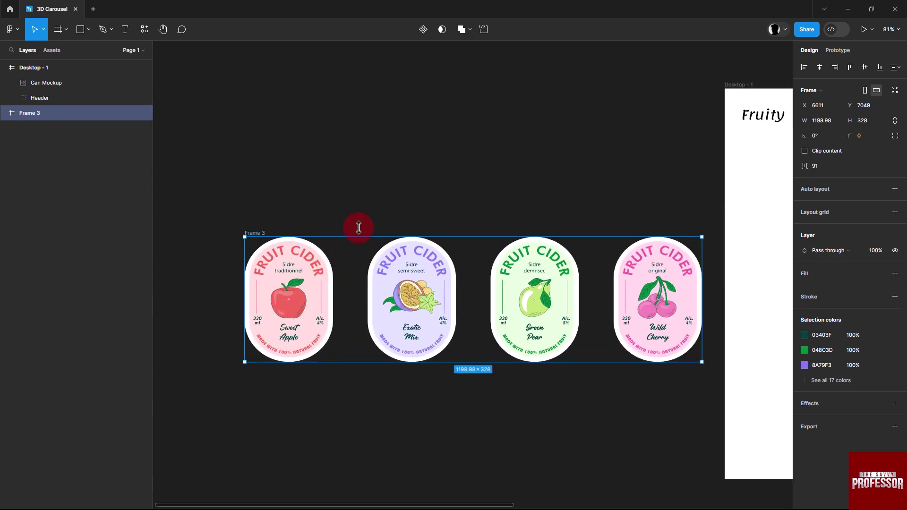
{"action": "left_click_drag", "start_coordinate": [359, 227], "coordinate": [372, 182]}
{"action": "scroll", "coordinate": [372, 182], "scroll_direction": "down", "scroll_amount": 3}
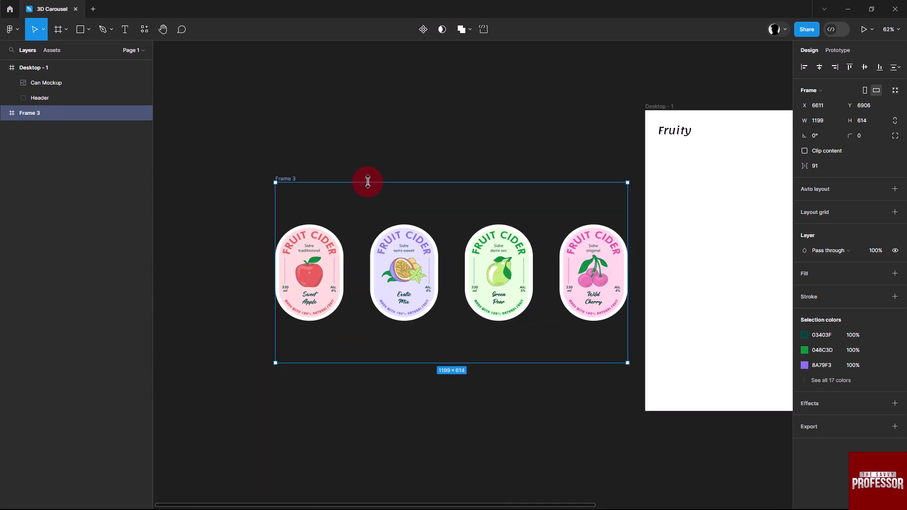
{"action": "mouse_move", "coordinate": [276, 230]}
{"action": "left_mouse_down"}
{"action": "mouse_move", "coordinate": [260, 230]}
{"action": "mouse_move", "coordinate": [265, 222]}
{"action": "left_mouse_up"}
Draw a full-height rectangle in Frame 3 and send it behind the Apple label.
{"action": "left_click", "coordinate": [79, 28]}
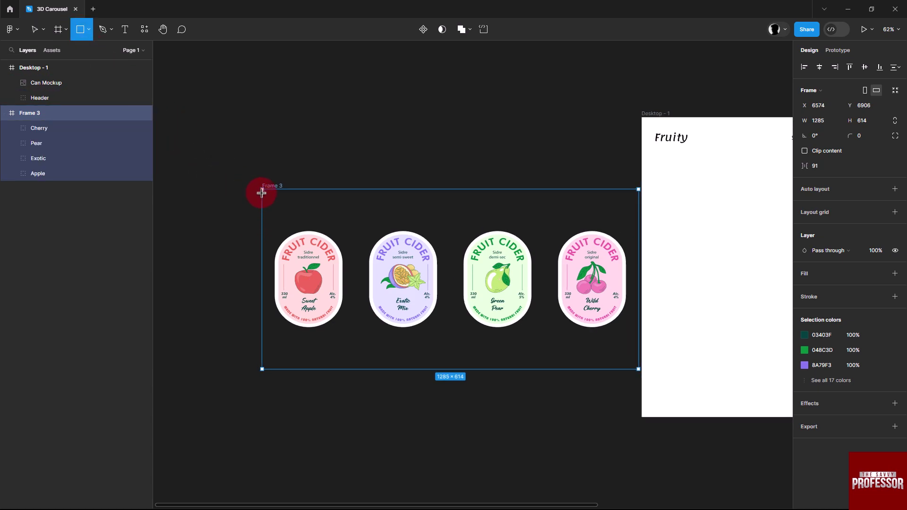
{"action": "left_click_drag", "start_coordinate": [263, 188], "coordinate": [357, 370]}
{"action": "key", "text": "ctrl+shift+bracketleft"}
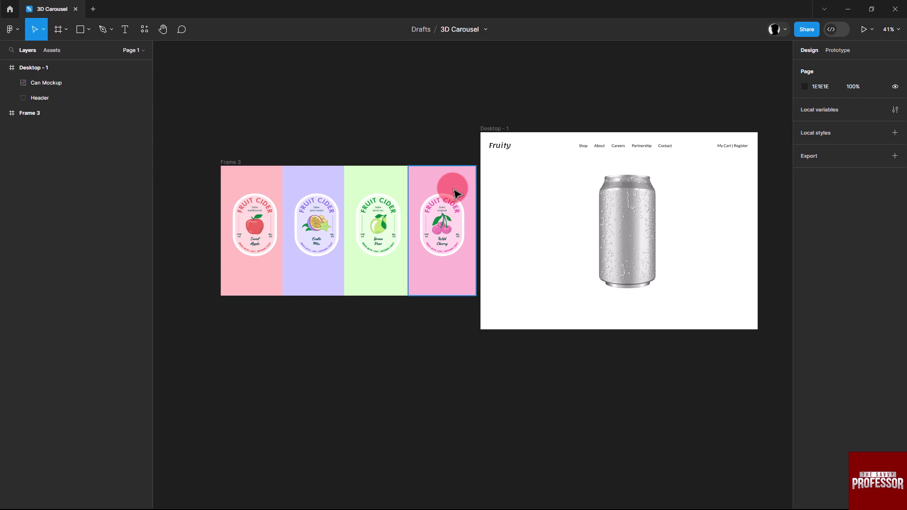
Duplicate the can mockup, move the label strip over it, and use the copy as a mask.
{"action": "left_click", "coordinate": [47, 85]}
{"action": "key", "text": "ctrl+d"}
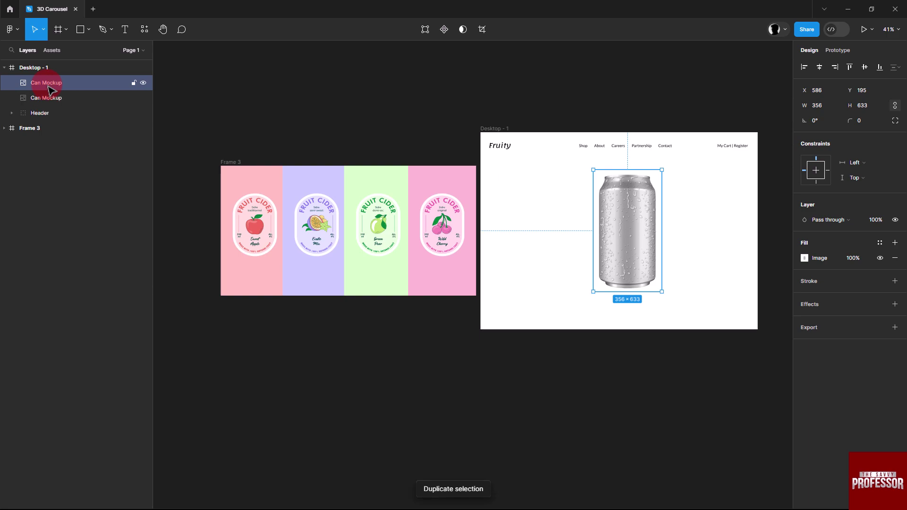
{"action": "left_click_drag", "start_coordinate": [227, 162], "coordinate": [597, 163]}
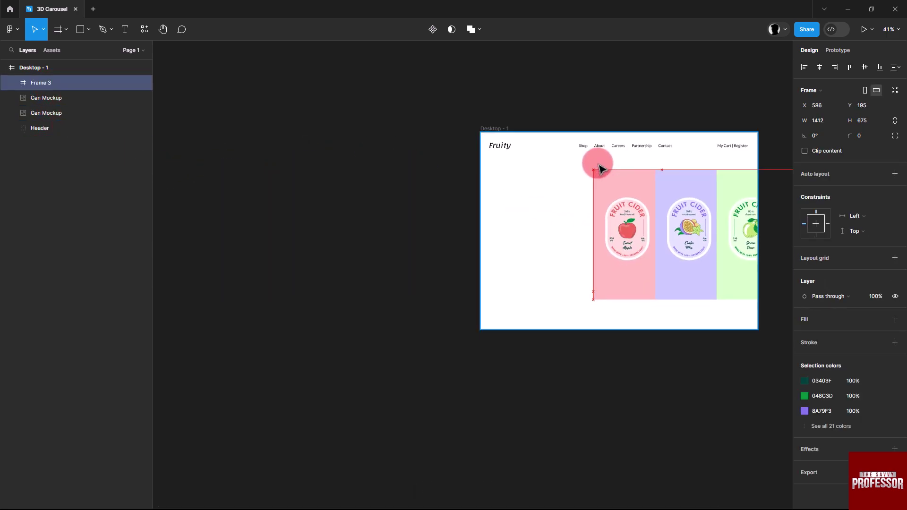
{"action": "left_click", "coordinate": [79, 99], "text": "shift"}
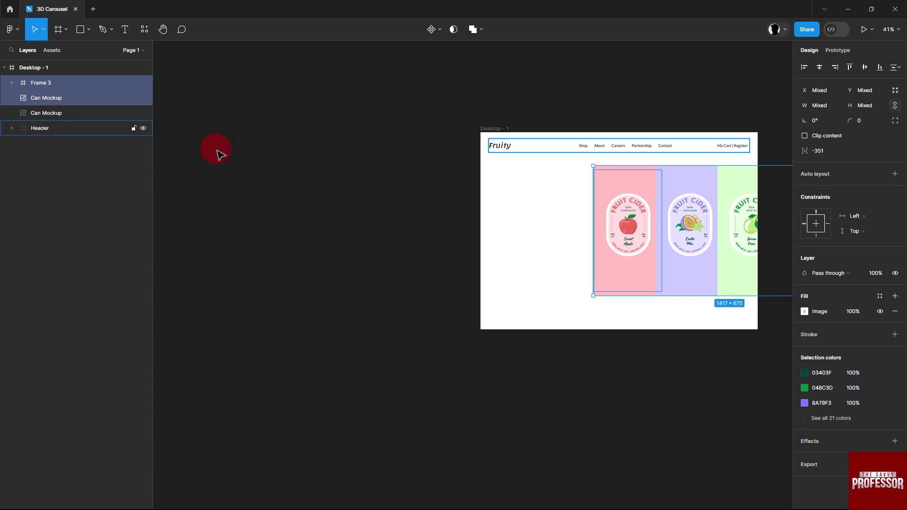
{"action": "left_click", "coordinate": [454, 29]}
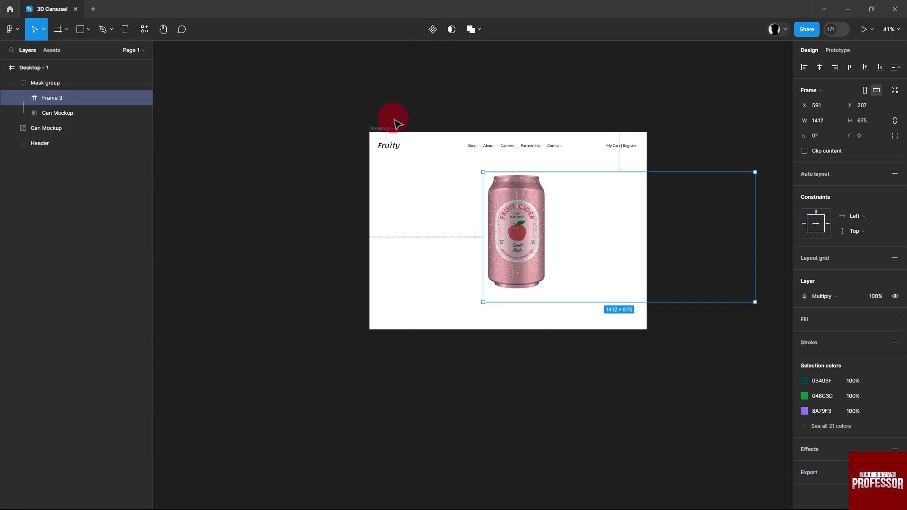
Fill Desktop - 1 with the can's pink, E9AFAF, sampled by eyedropper.
{"action": "left_click", "coordinate": [381, 130]}
{"action": "left_click", "coordinate": [804, 274]}
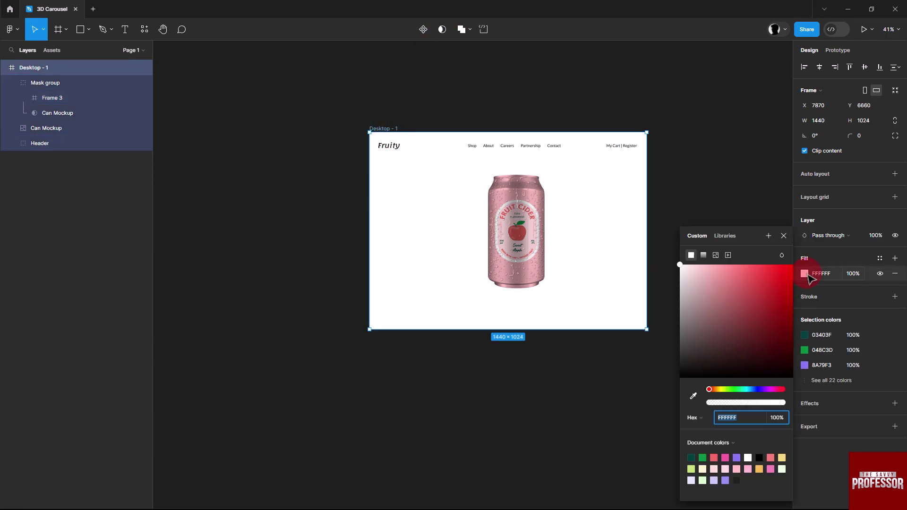
{"action": "left_click", "coordinate": [695, 397]}
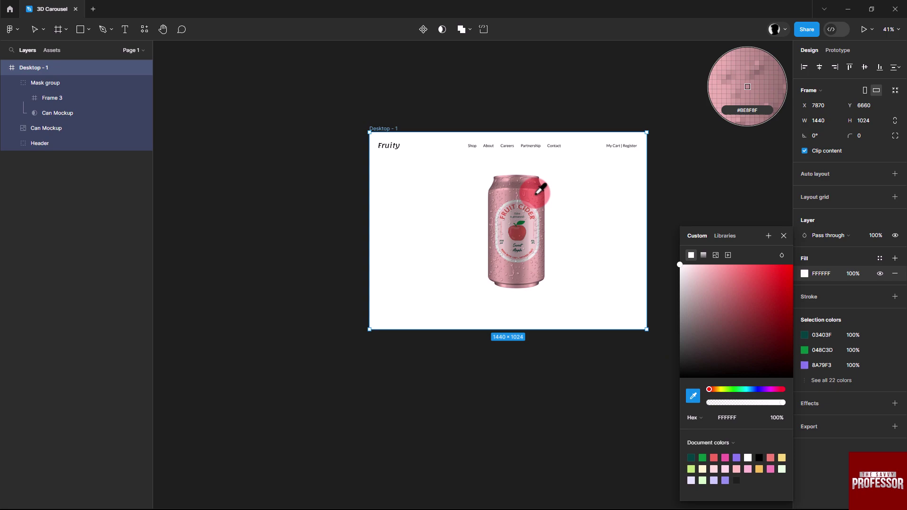
{"action": "left_click", "coordinate": [532, 189]}
{"action": "key", "text": "Escape"}
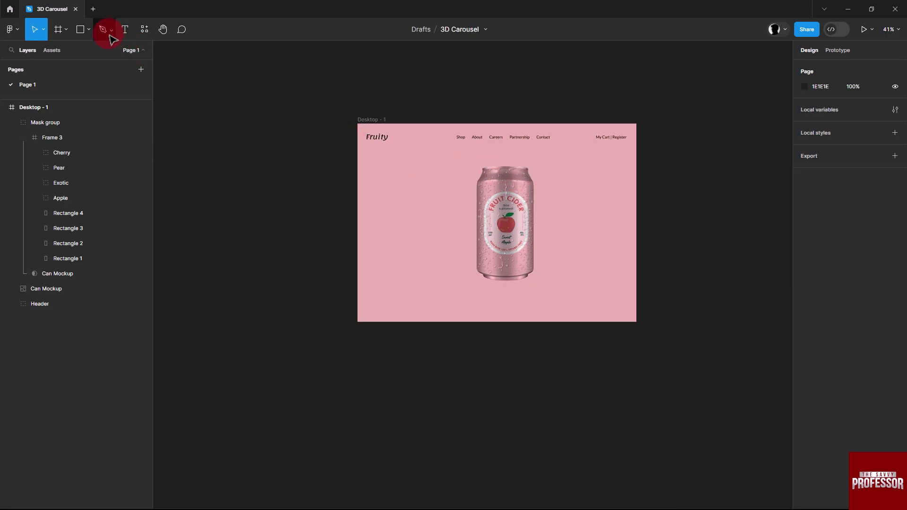
Draw a curved shadow shape with the Pen tool trailing from the can's base.
{"action": "left_click", "coordinate": [111, 35]}
{"action": "left_click", "coordinate": [107, 34]}
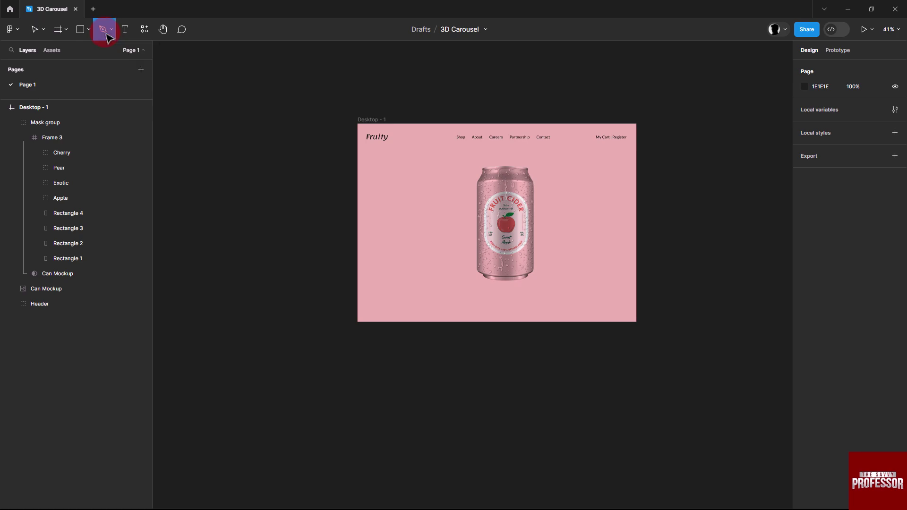
{"action": "scroll", "coordinate": [481, 284], "scroll_direction": "up", "scroll_amount": 5}
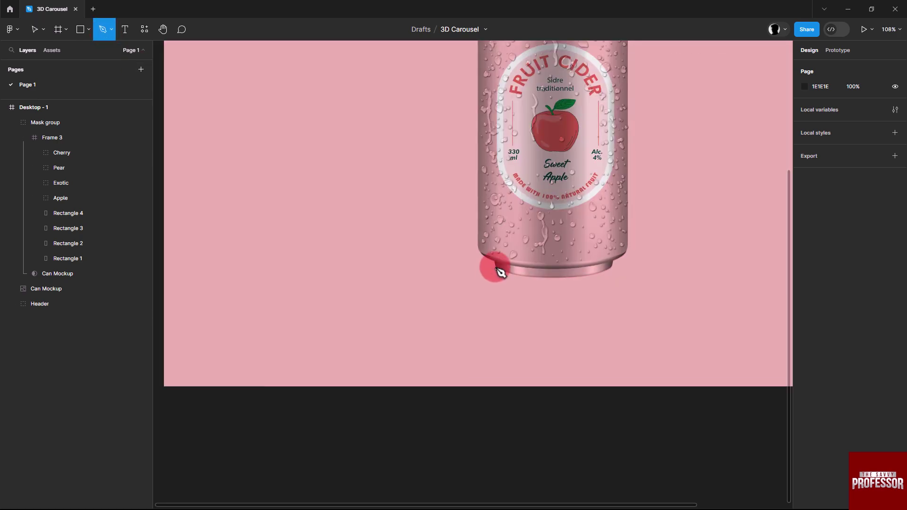
{"action": "left_click", "coordinate": [495, 267]}
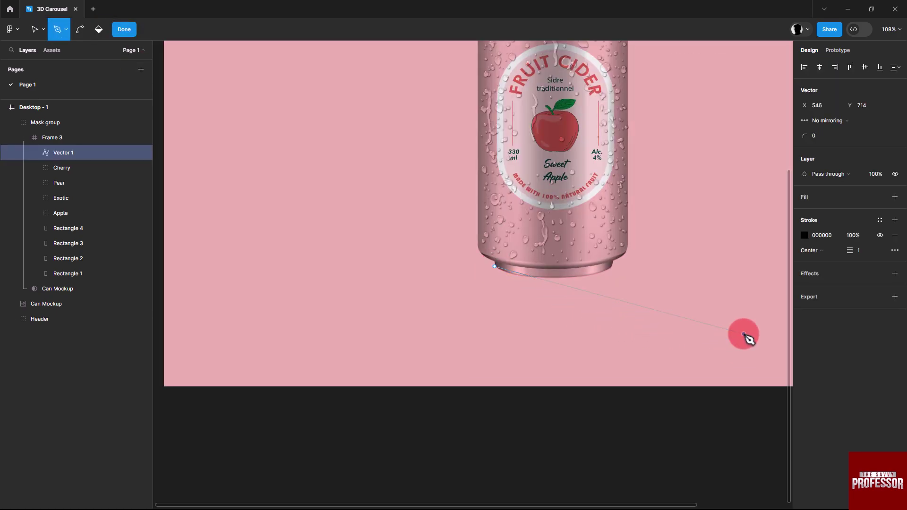
{"action": "left_click_drag", "start_coordinate": [744, 334], "coordinate": [608, 270]}
{"action": "left_click", "coordinate": [495, 267]}
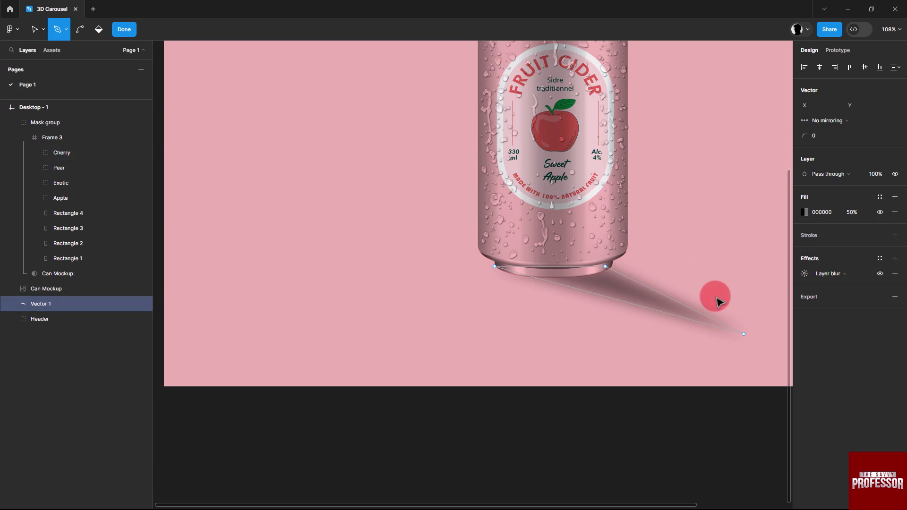
{"action": "key", "text": "v"}
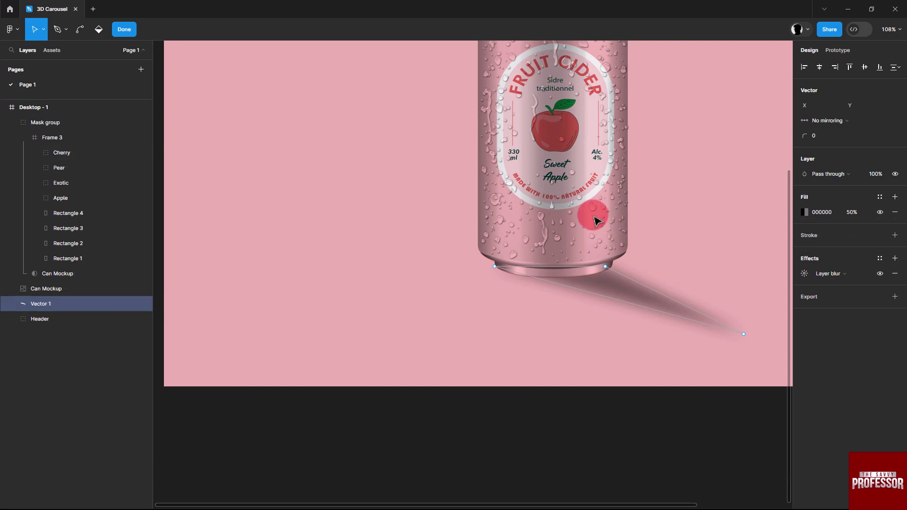
{"action": "key", "text": "Escape"}
Duplicate Desktop - 1 below the original as Desktop - 2.
{"action": "scroll", "coordinate": [597, 220], "scroll_direction": "down", "scroll_amount": 5}
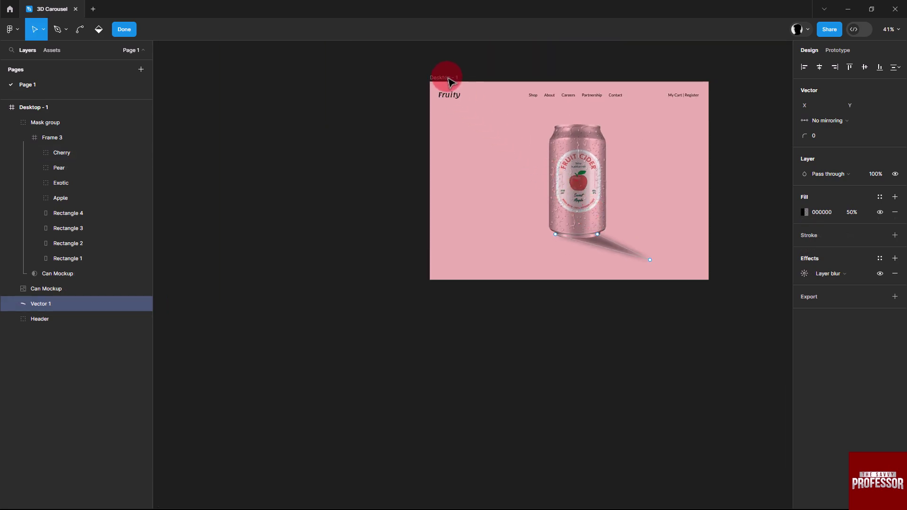
{"action": "left_click", "coordinate": [451, 83]}
{"action": "left_click_drag", "start_coordinate": [448, 180], "coordinate": [441, 294]}
Slide the fruit strip inside Desktop - 2's mask left to show the Exotic can.
{"action": "left_click", "coordinate": [578, 378]}
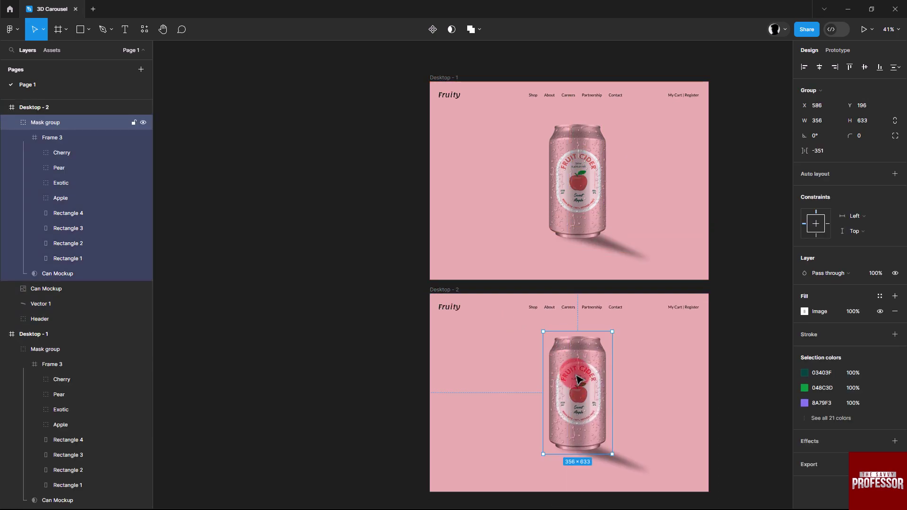
{"action": "double_click", "coordinate": [578, 381]}
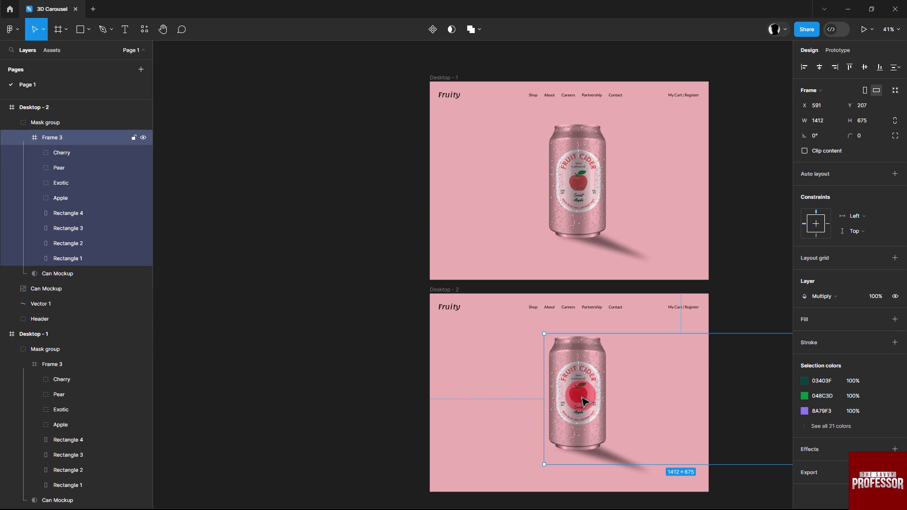
{"action": "left_click_drag", "start_coordinate": [584, 402], "coordinate": [521, 400]}
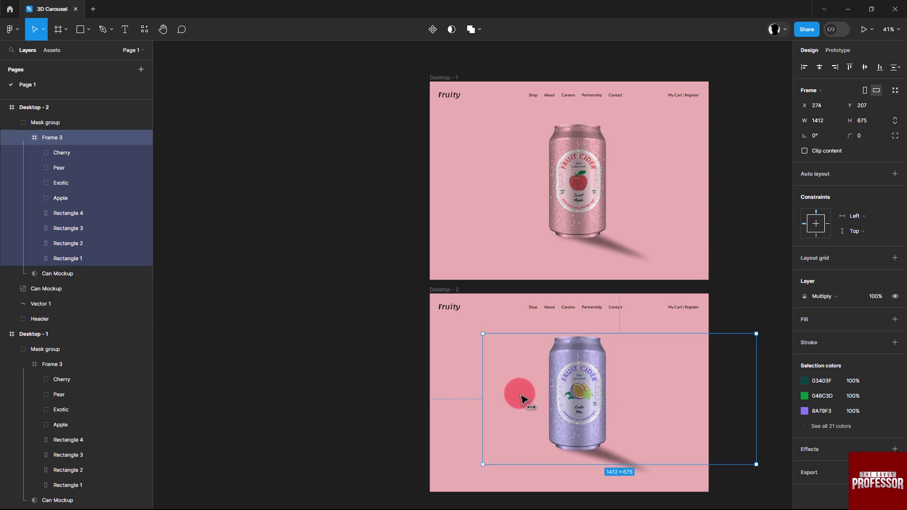
Fill Desktop - 2 with the can's lavender, BEBEEC, sampled by eyedropper.
{"action": "left_click", "coordinate": [443, 291]}
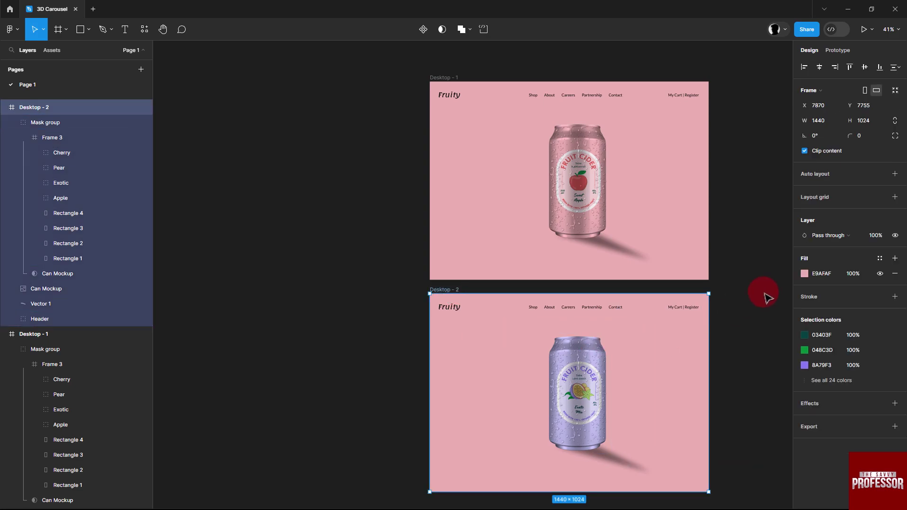
{"action": "left_click", "coordinate": [805, 273]}
{"action": "left_click", "coordinate": [693, 396]}
{"action": "left_click", "coordinate": [597, 352]}
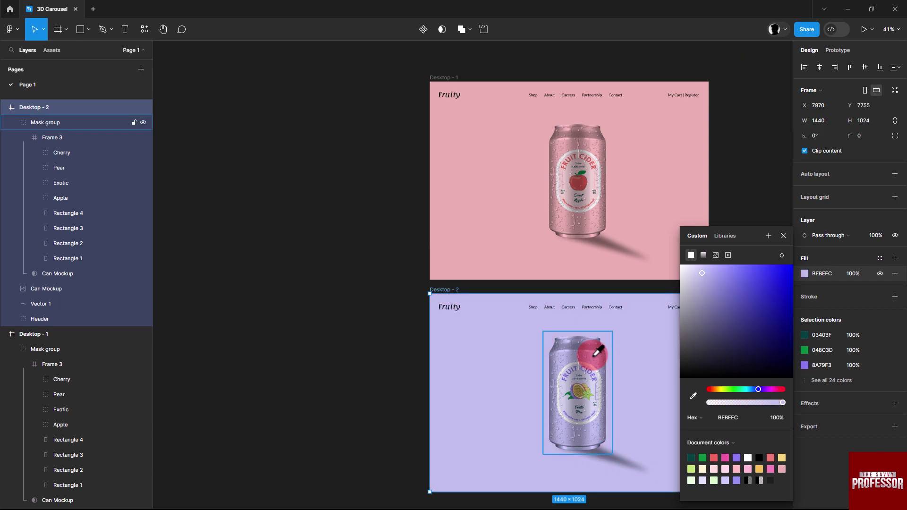
{"action": "key", "text": "Escape"}
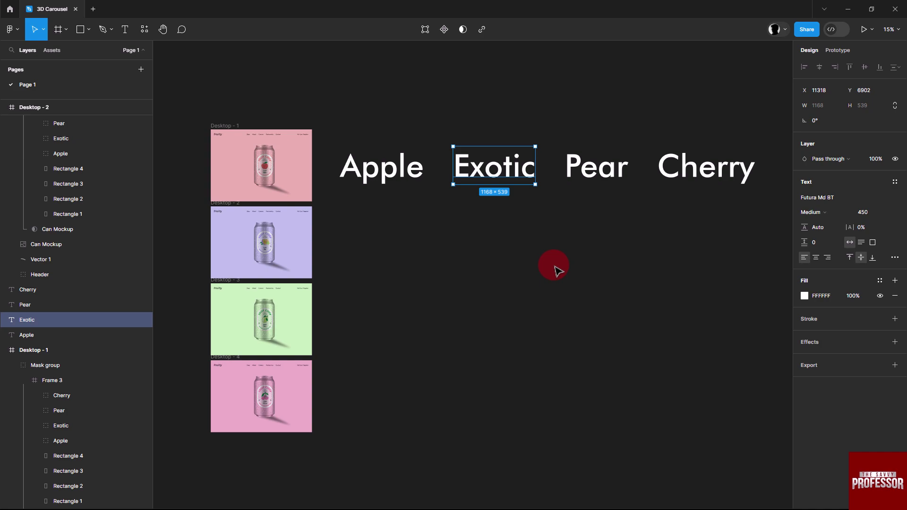
Wrap the Apple, Exotic, Pear and Cherry words in Frame 4 and move it into Desktop - 1.
{"action": "left_click_drag", "start_coordinate": [766, 126], "coordinate": [364, 235]}
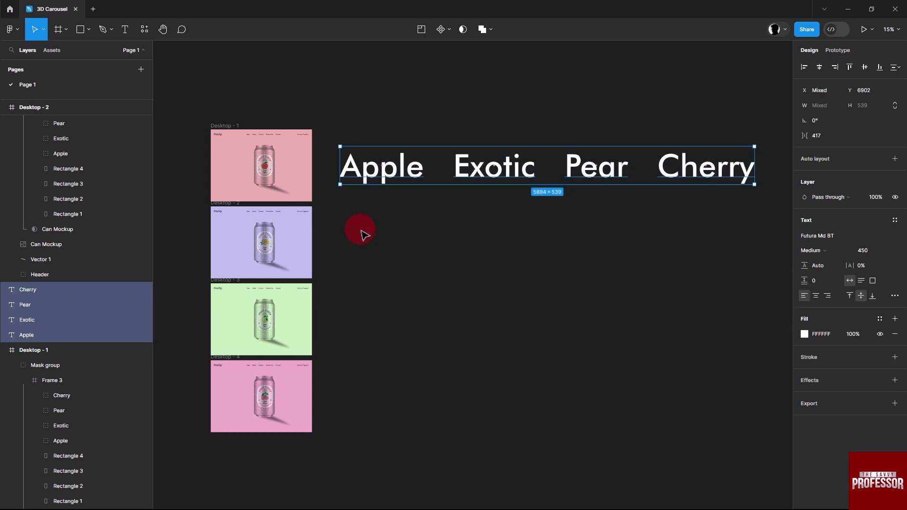
{"action": "key", "text": "ctrl+alt+g"}
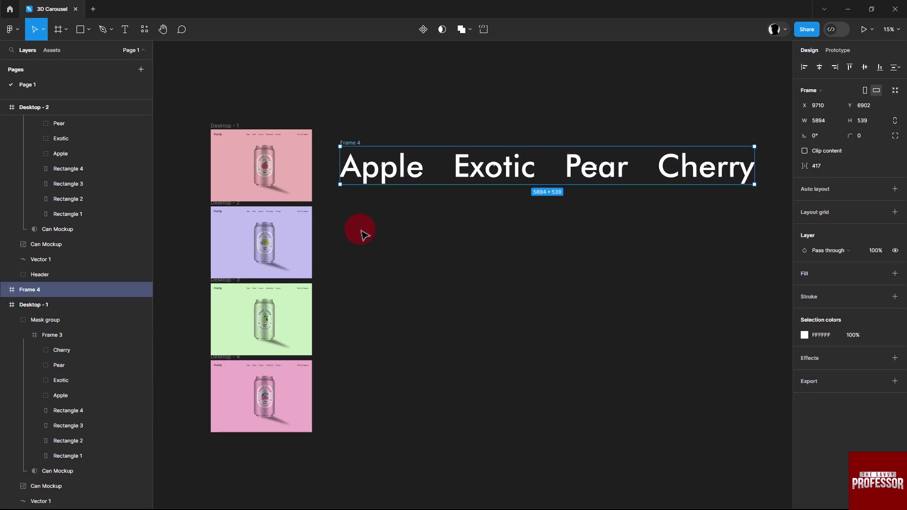
{"action": "key", "text": "Return"}
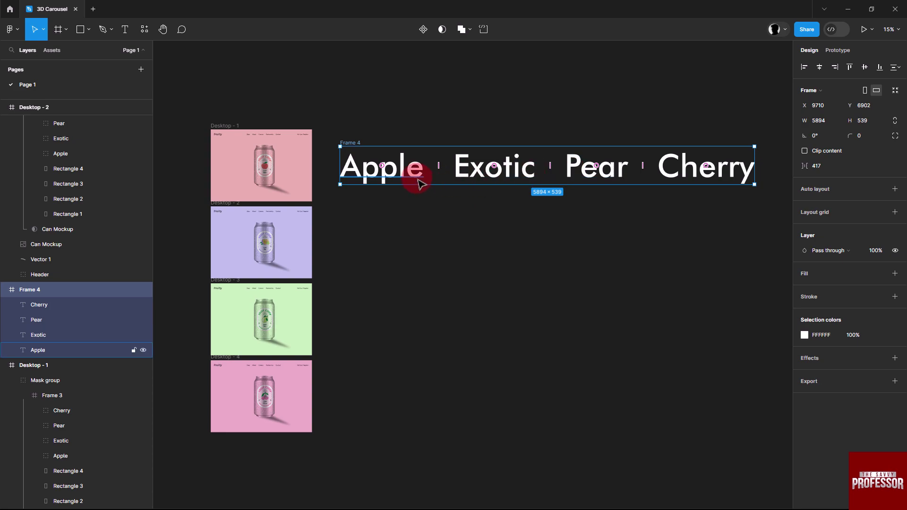
{"action": "left_click_drag", "start_coordinate": [415, 177], "coordinate": [296, 172]}
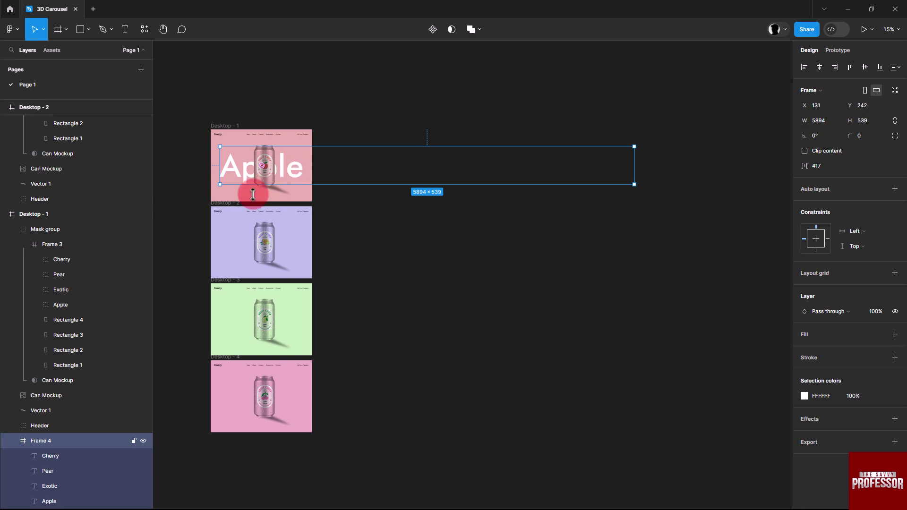
Paste the word row into Desktop - 2, centre Exotic, and send it behind the can.
{"action": "left_click", "coordinate": [225, 203]}
{"action": "key", "text": "ctrl+v"}
{"action": "left_click", "coordinate": [294, 255]}
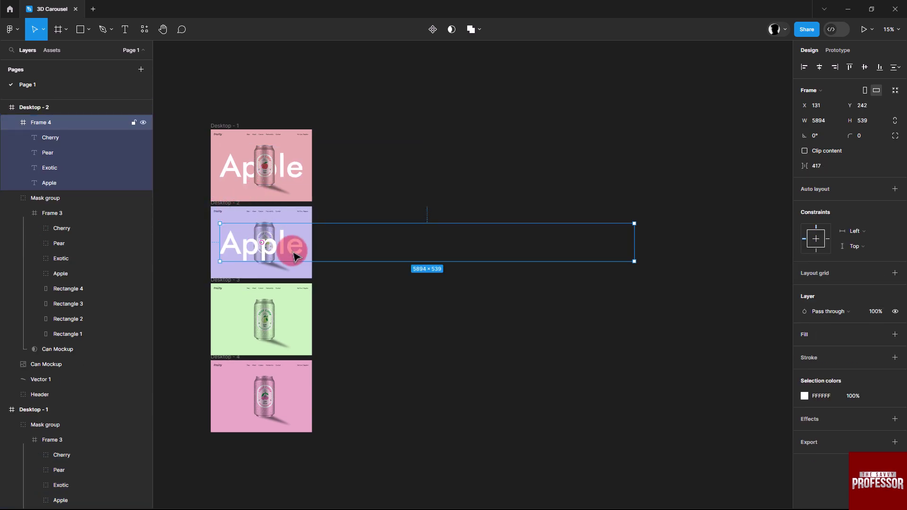
{"action": "left_click_drag", "start_coordinate": [294, 255], "coordinate": [217, 237]}
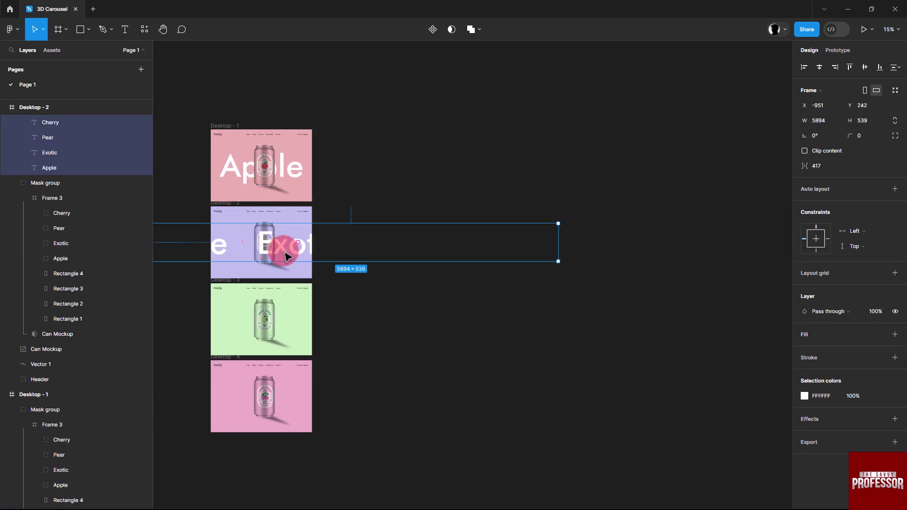
{"action": "left_click_drag", "start_coordinate": [290, 247], "coordinate": [256, 248]}
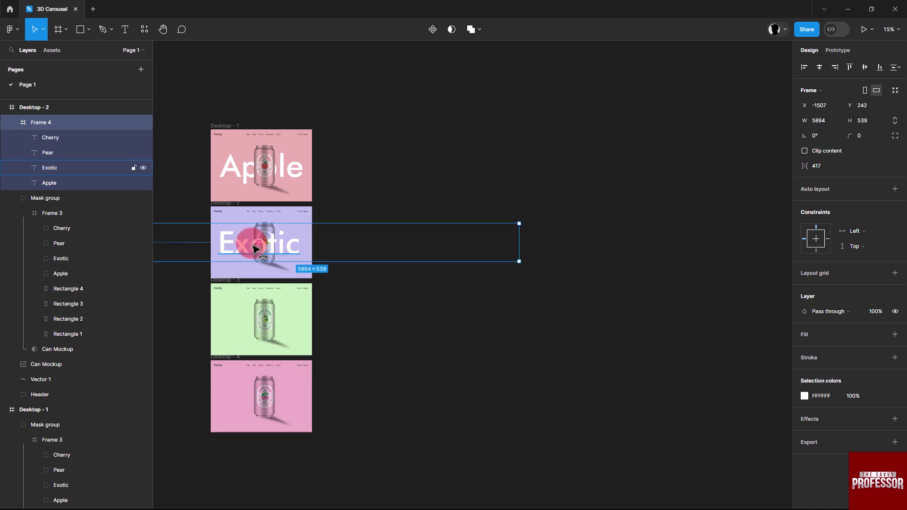
{"action": "key", "text": "ctrl+shift+bracketleft"}
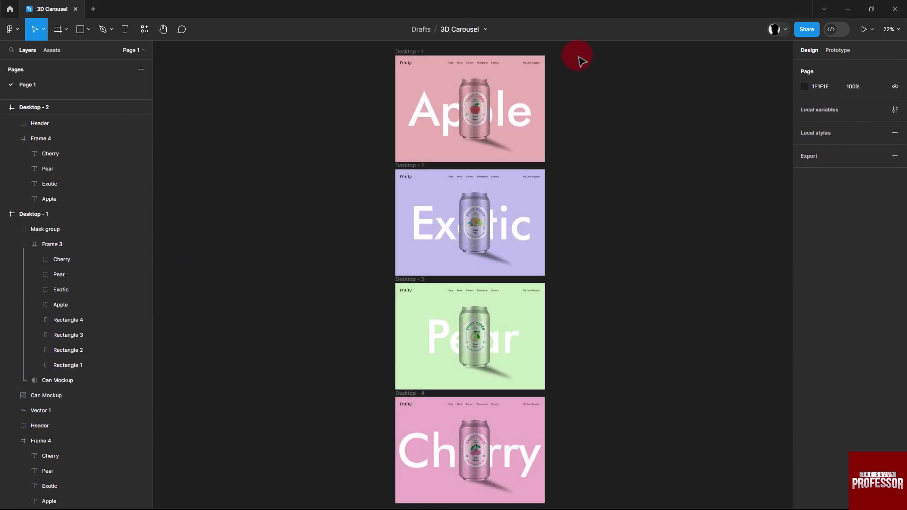
In the Prototype tab, link Desktop - 1 to Desktop - 2 with an On drag trigger.
{"action": "left_click", "coordinate": [839, 50]}
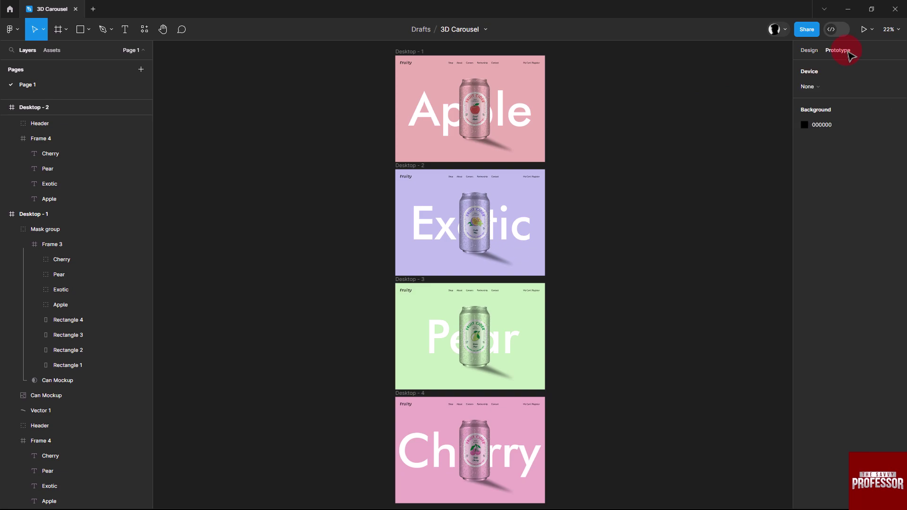
{"action": "left_click", "coordinate": [419, 54]}
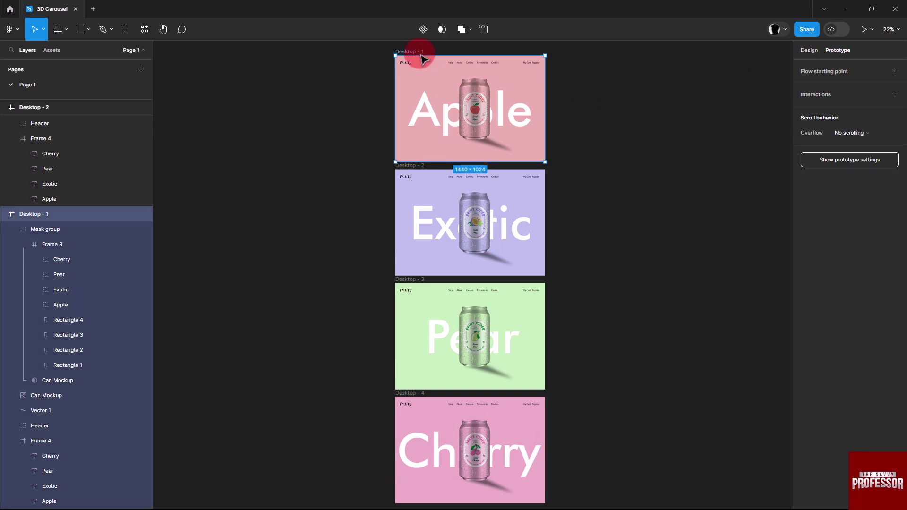
{"action": "left_click_drag", "start_coordinate": [471, 161], "coordinate": [471, 182]}
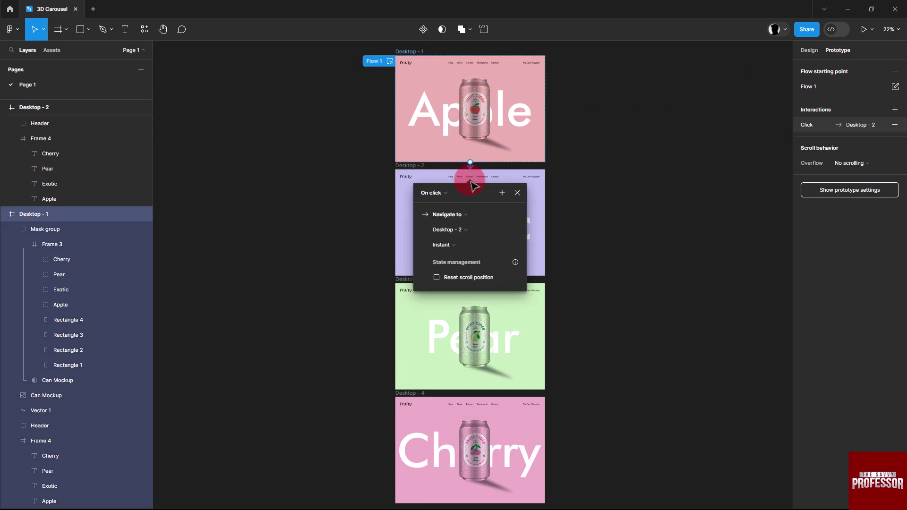
{"action": "left_click", "coordinate": [447, 193]}
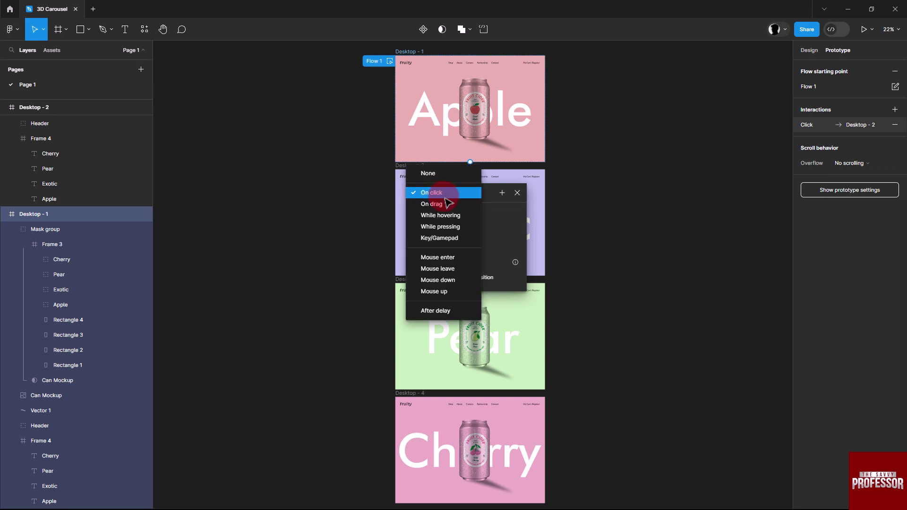
{"action": "left_click", "coordinate": [448, 204]}
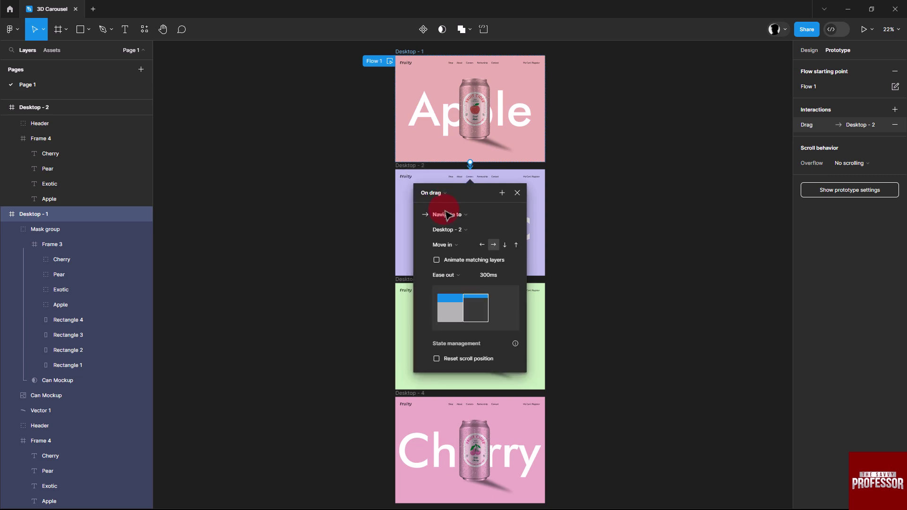
Give that link a Smart animate transition, then connect Desktop - 2 to Desktop - 3.
{"action": "left_click", "coordinate": [445, 244]}
{"action": "left_click", "coordinate": [444, 226]}
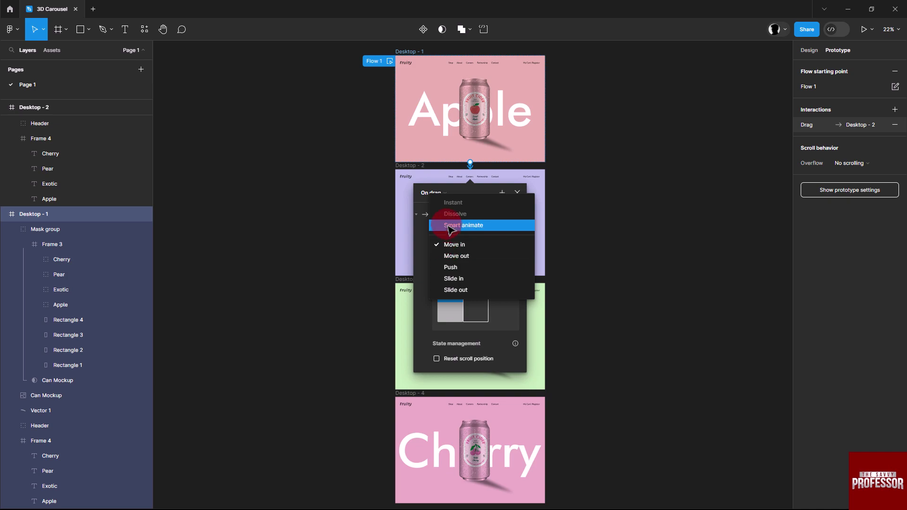
{"action": "left_click", "coordinate": [410, 166]}
{"action": "left_click_drag", "start_coordinate": [472, 281], "coordinate": [470, 301]}
Set the Desktop - 2 link to On drag, and link Desktop - 3 to Desktop - 4 On drag.
{"action": "left_click", "coordinate": [442, 310]}
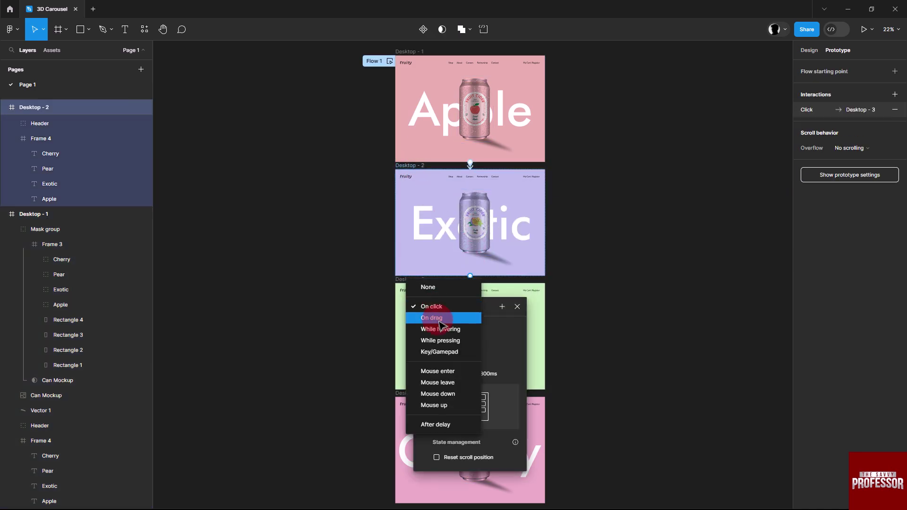
{"action": "left_click", "coordinate": [442, 318]}
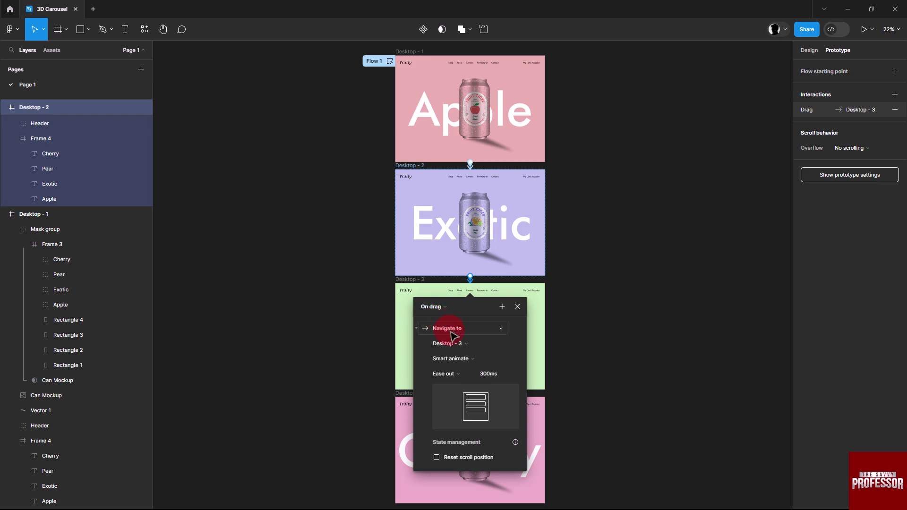
{"action": "left_click", "coordinate": [470, 381]}
{"action": "left_click_drag", "start_coordinate": [470, 390], "coordinate": [472, 416]}
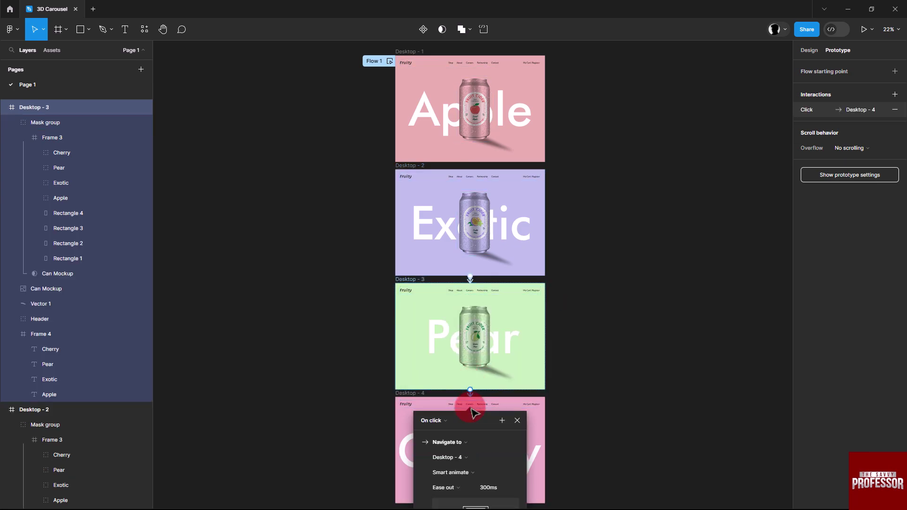
{"action": "left_click", "coordinate": [442, 417]}
{"action": "left_click", "coordinate": [468, 393]}
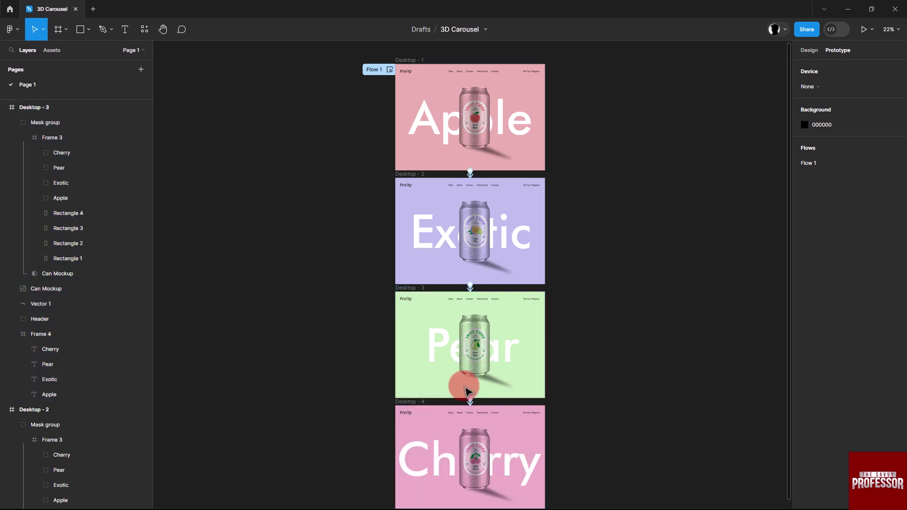
Present the four-frame carousel prototype from the top toolbar.
{"action": "left_click", "coordinate": [865, 31]}
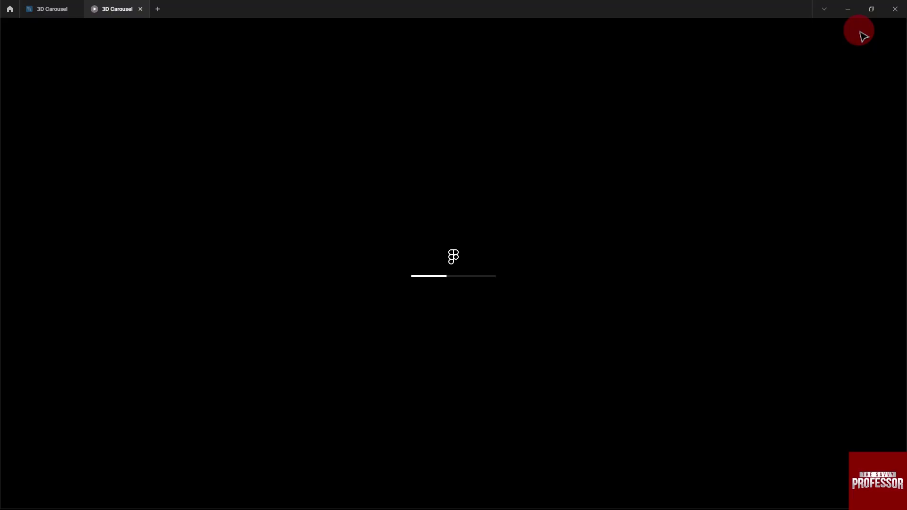